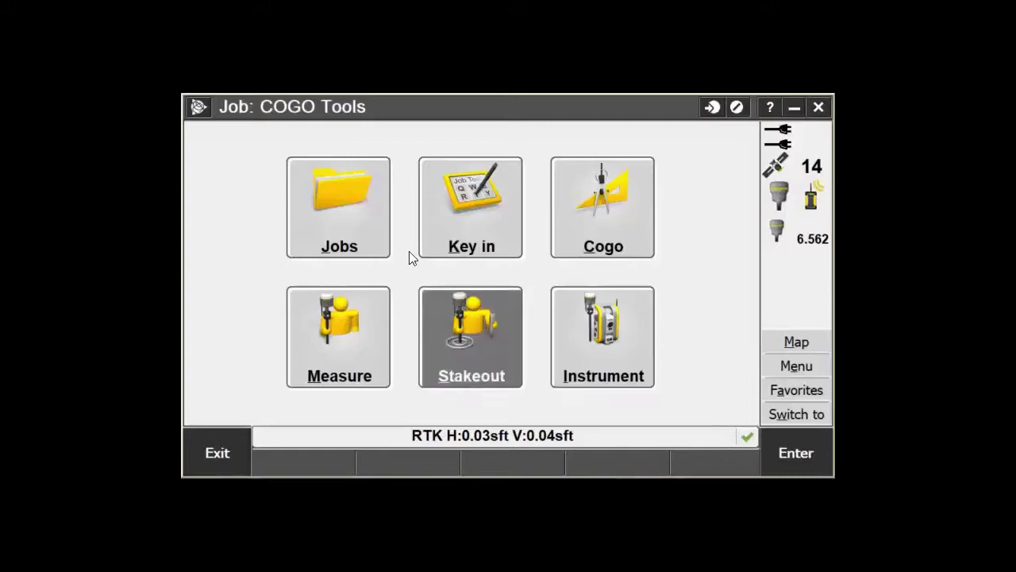
Step: Set the job's Cogo settings Distances to Ground and accept the job properties
left_click(352, 218)
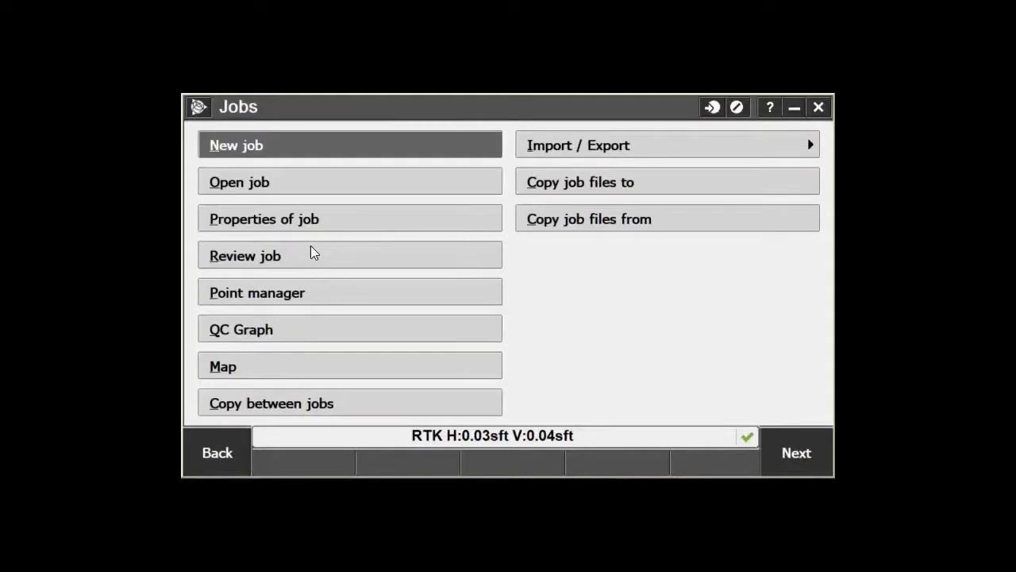
left_click(317, 222)
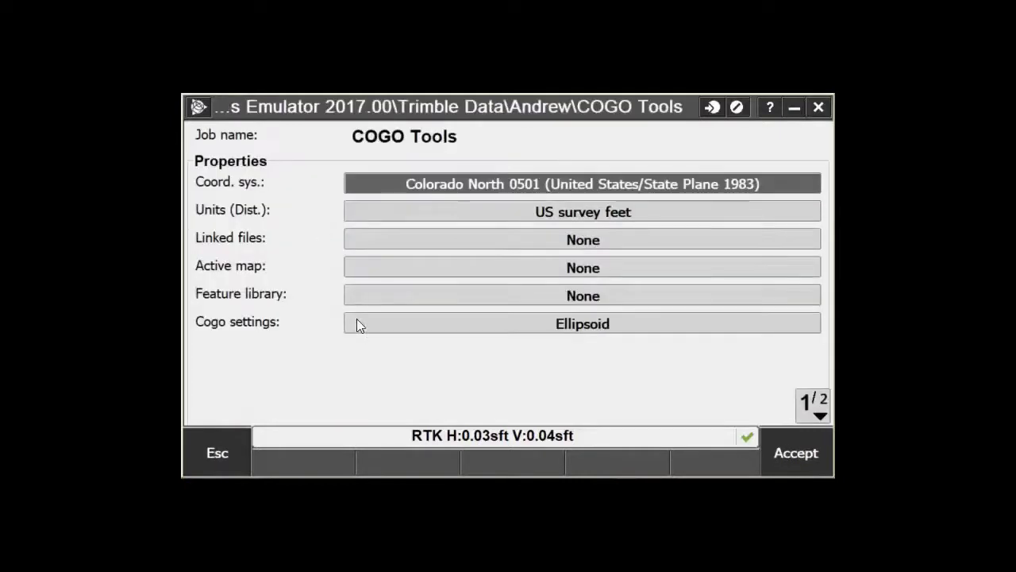
left_click(362, 326)
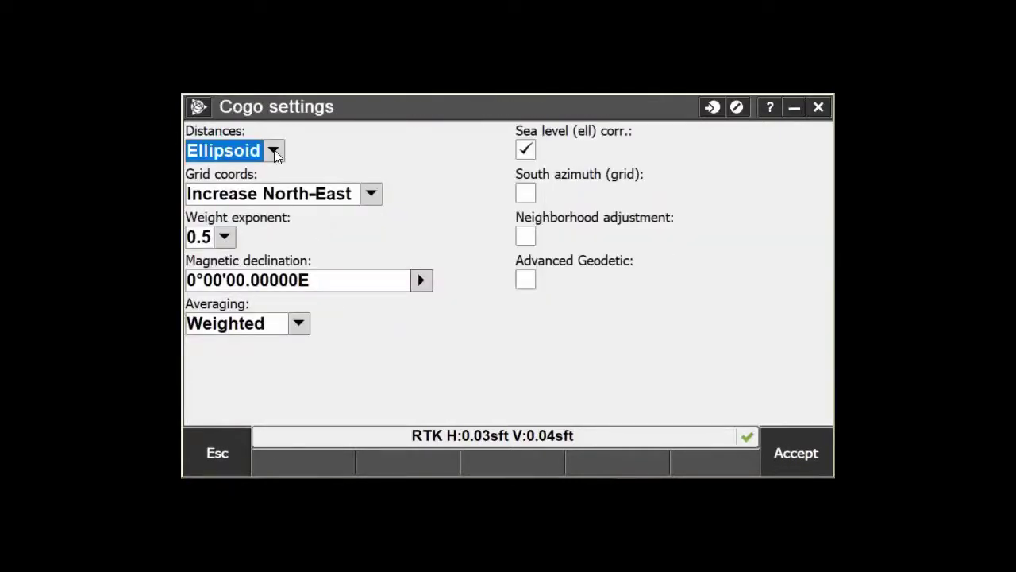
left_click(272, 151)
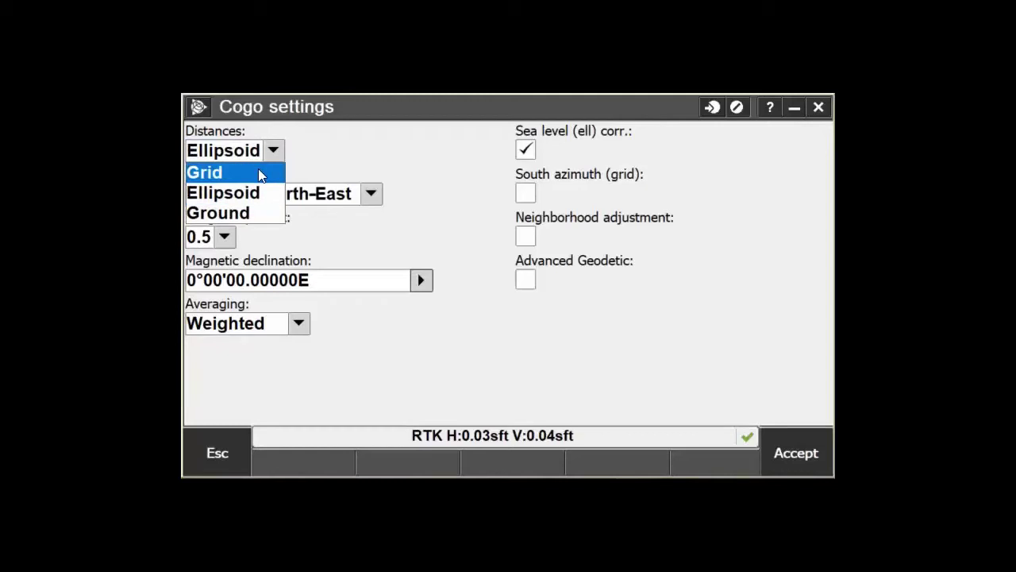
left_click(260, 217)
left_click(793, 453)
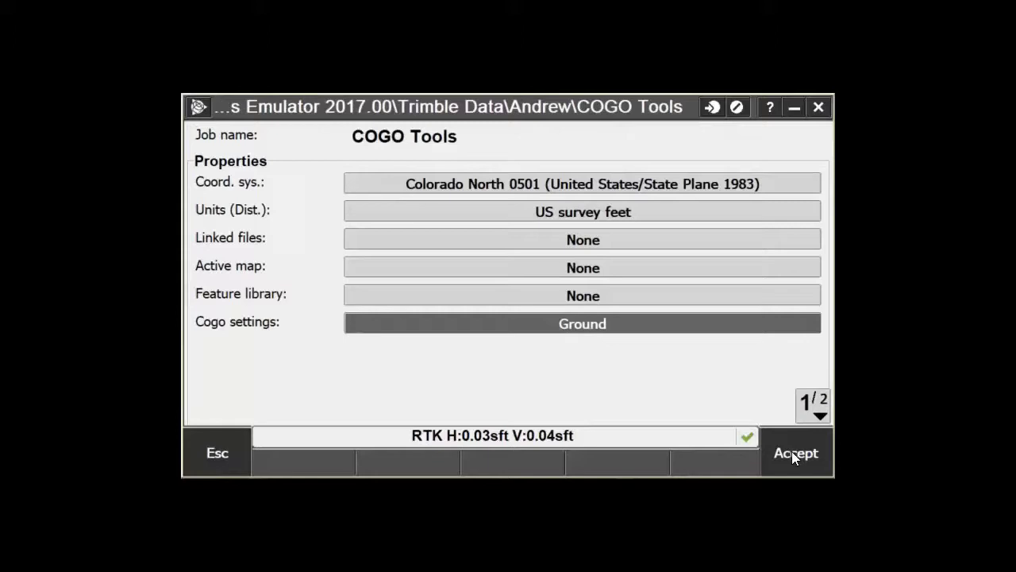
left_click(791, 451)
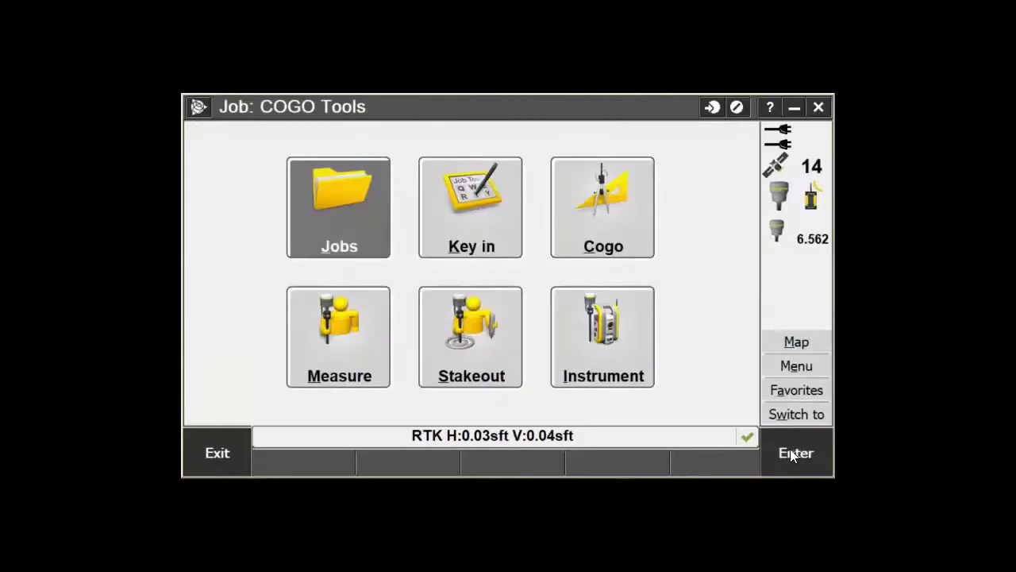
Step: Compute the Between two points distance from 111 to 109 (36.142sft), store it, and exit
left_click(615, 210)
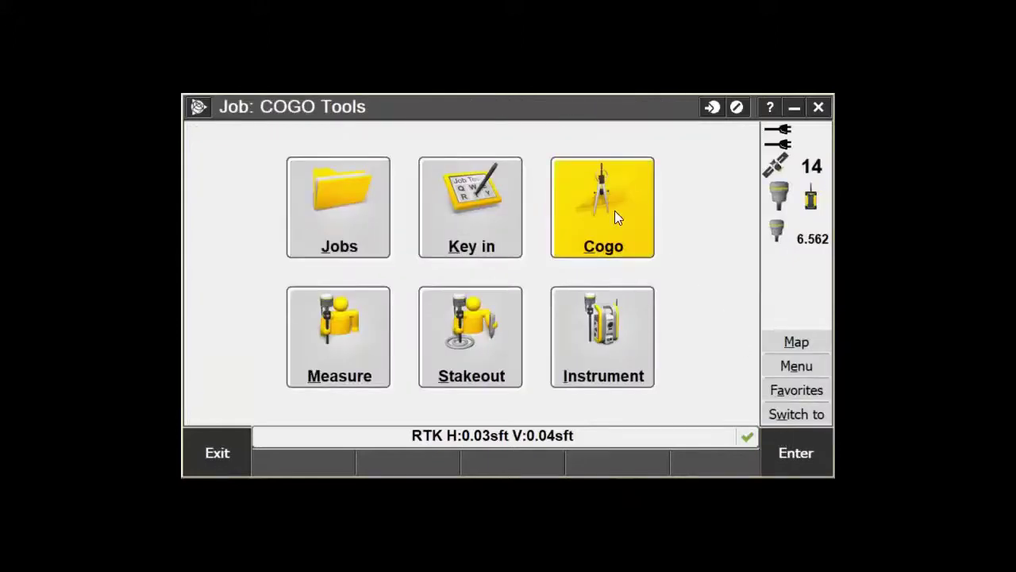
left_click(355, 223)
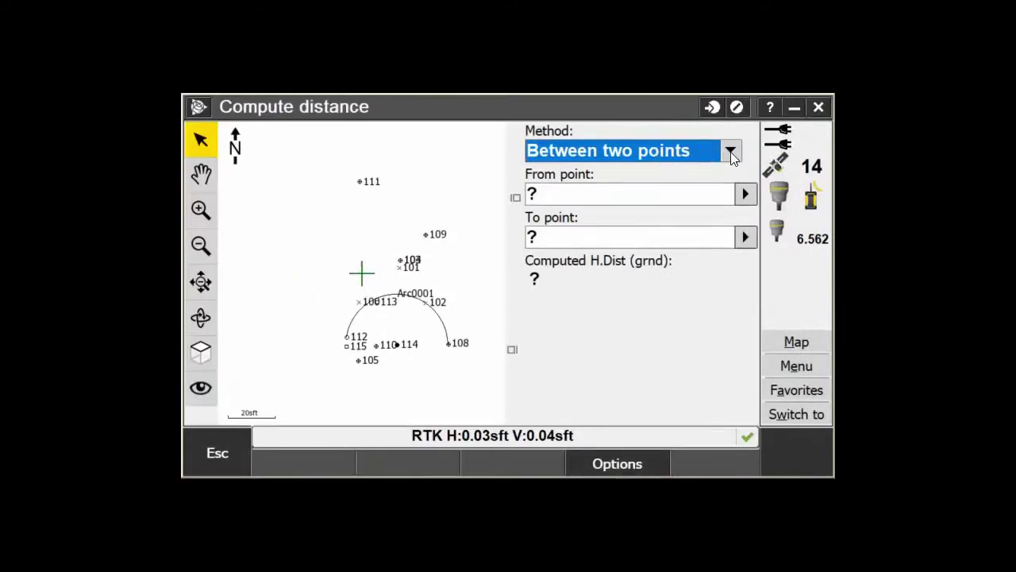
left_click(576, 195)
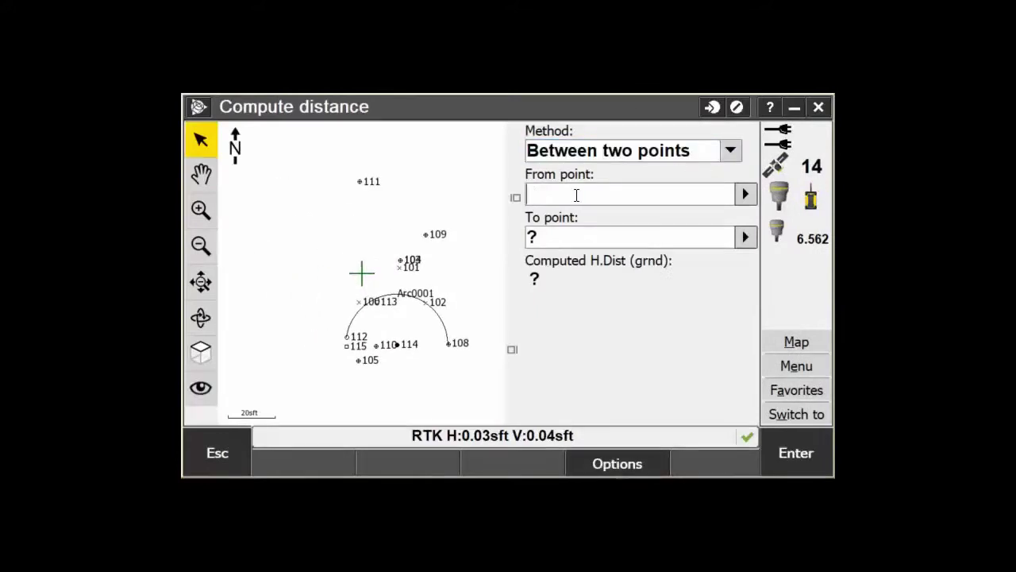
left_click(360, 182)
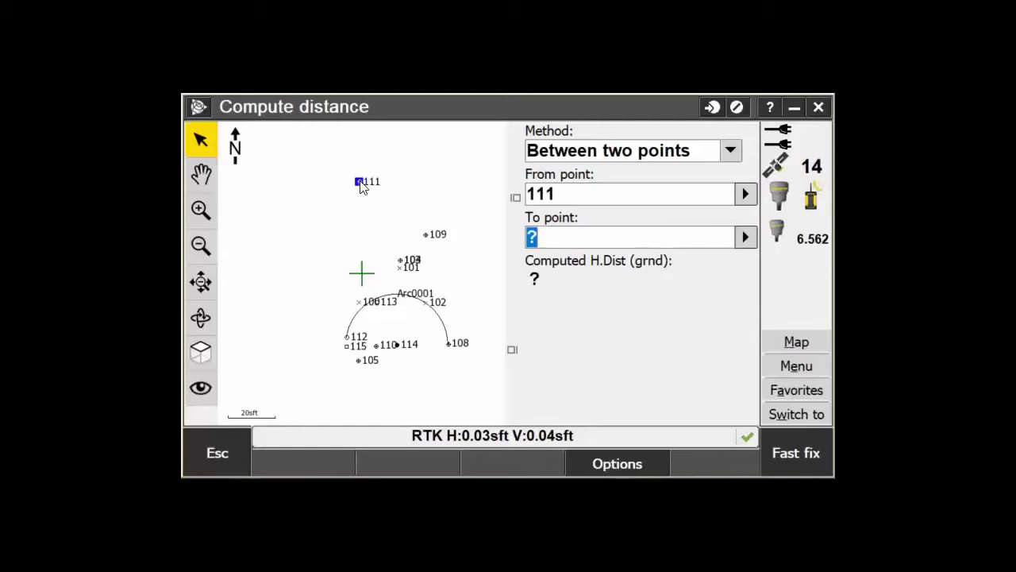
left_click(425, 234)
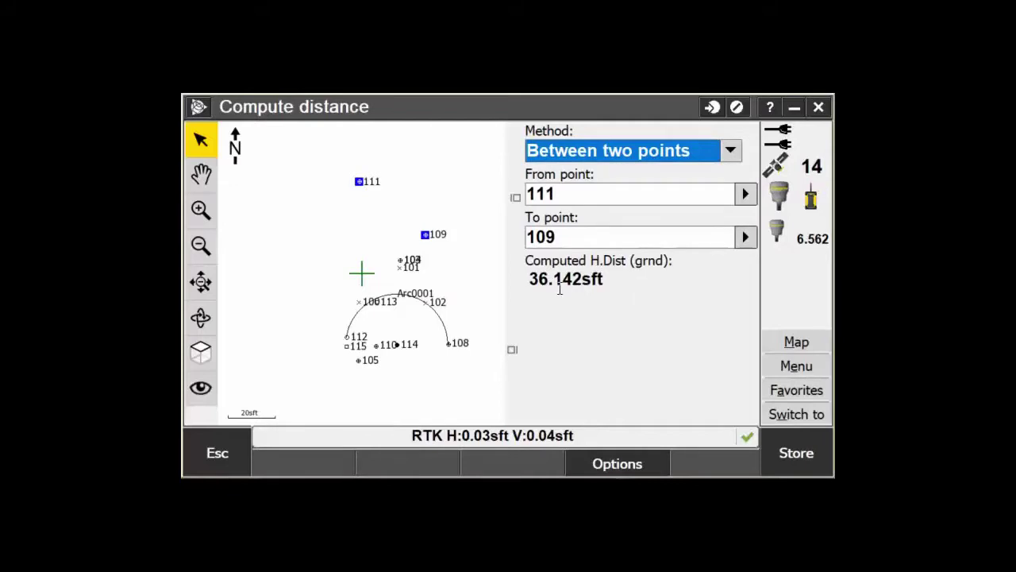
left_click(792, 451)
left_click(234, 448)
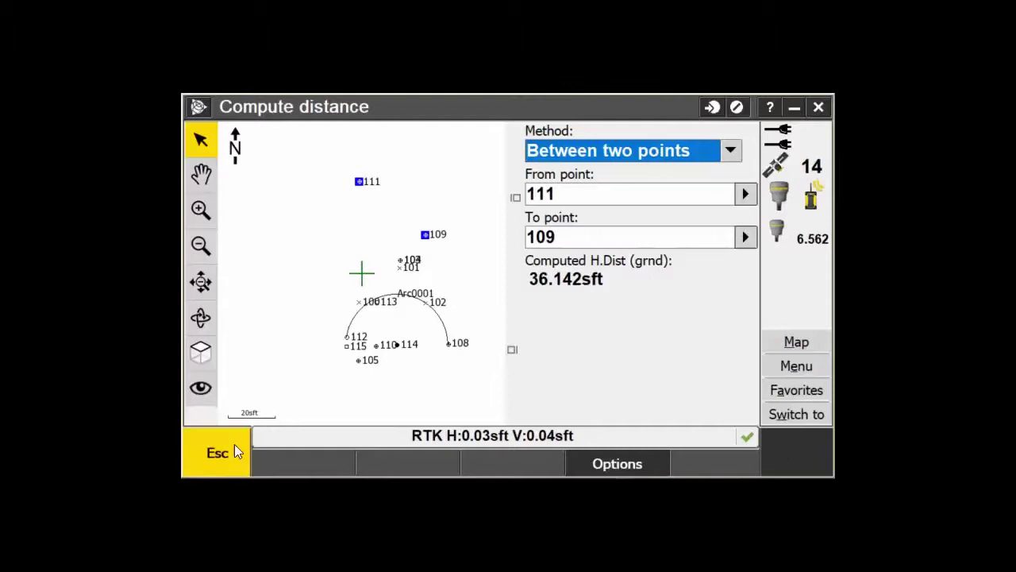
Step: Open the stored 111-to-109 Compute distance record from Review job
left_click(325, 236)
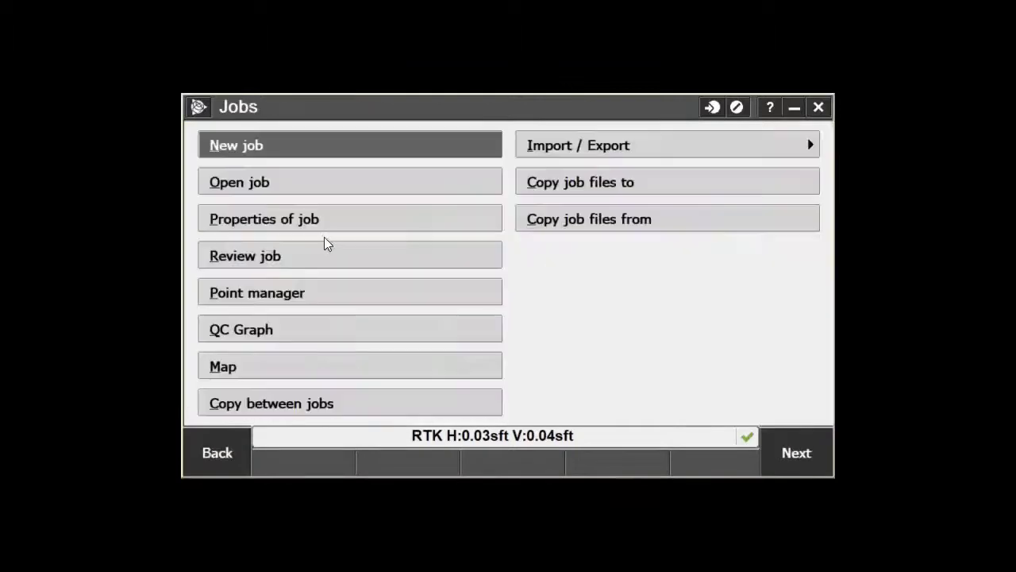
left_click(291, 268)
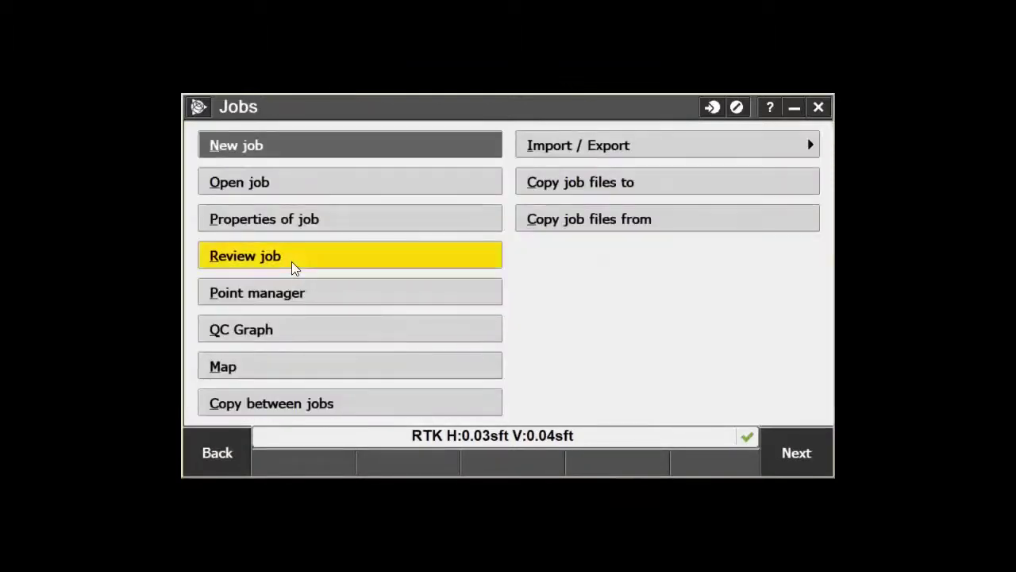
left_click(312, 410)
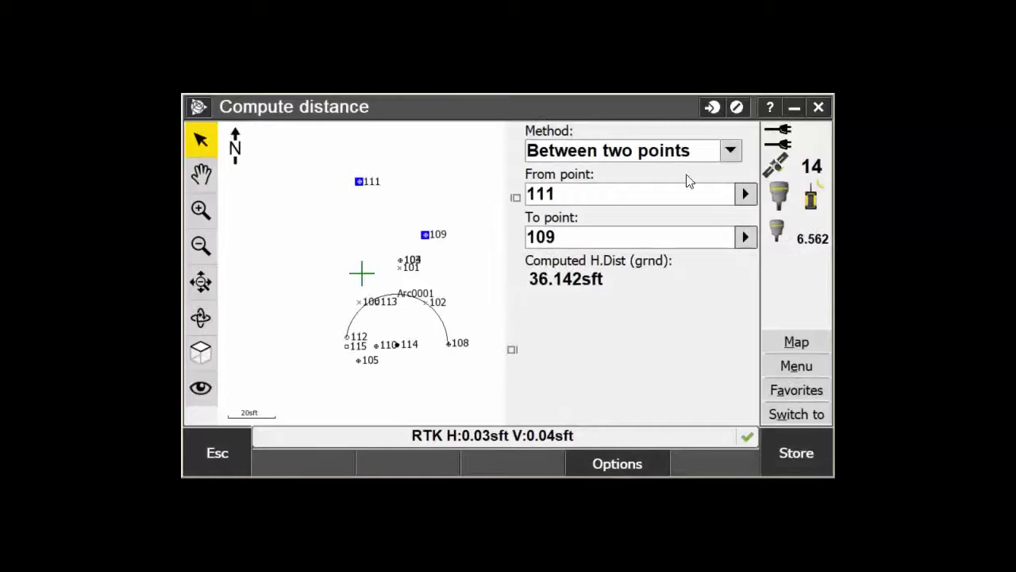
Step: Store a point-to-line distance from fast-fix Temp0003 to line 111–109 (25.377sft along, 29.751sft off)
left_click(728, 152)
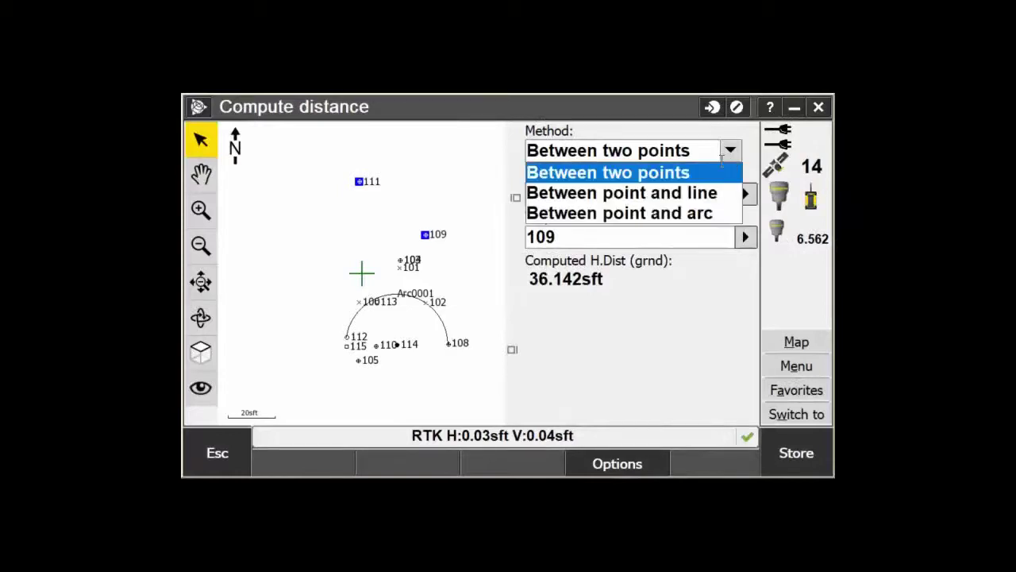
left_click(717, 198)
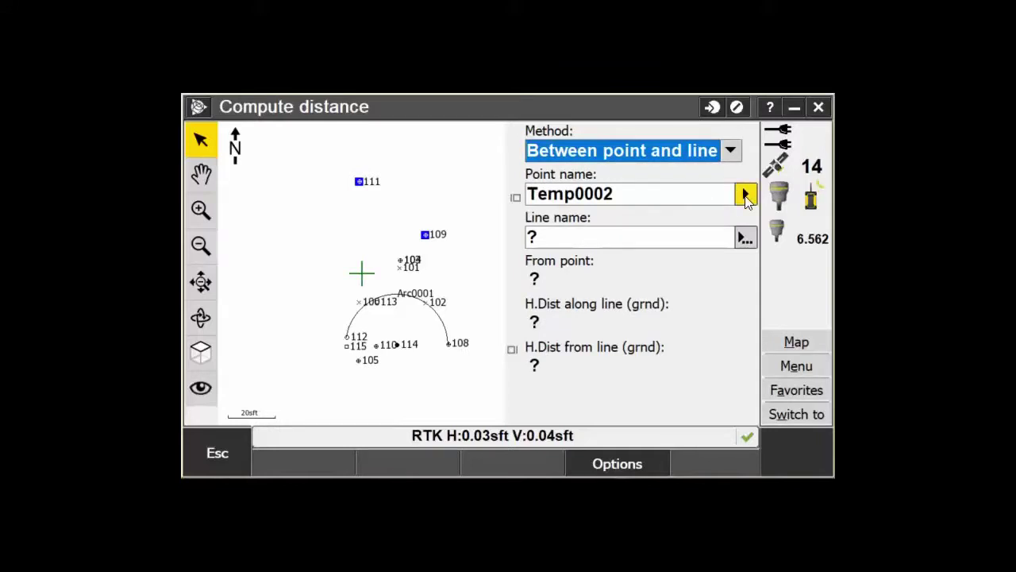
left_click(745, 196)
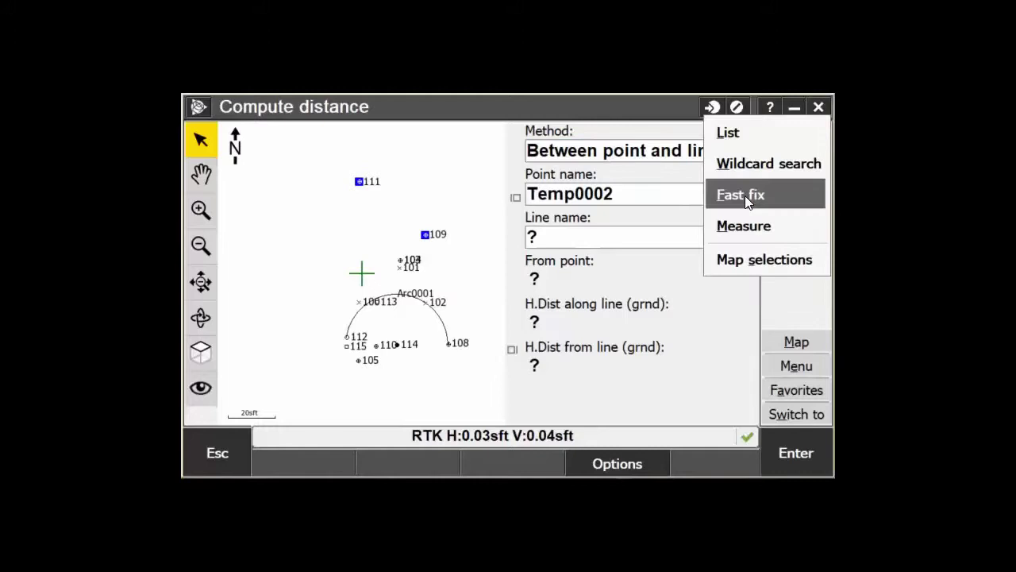
left_click(745, 196)
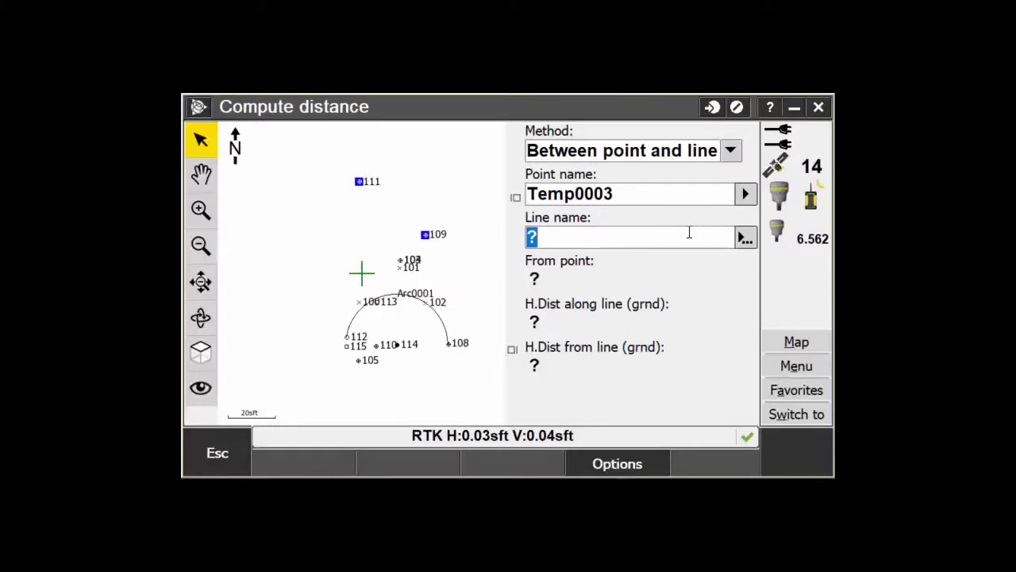
left_click(751, 239)
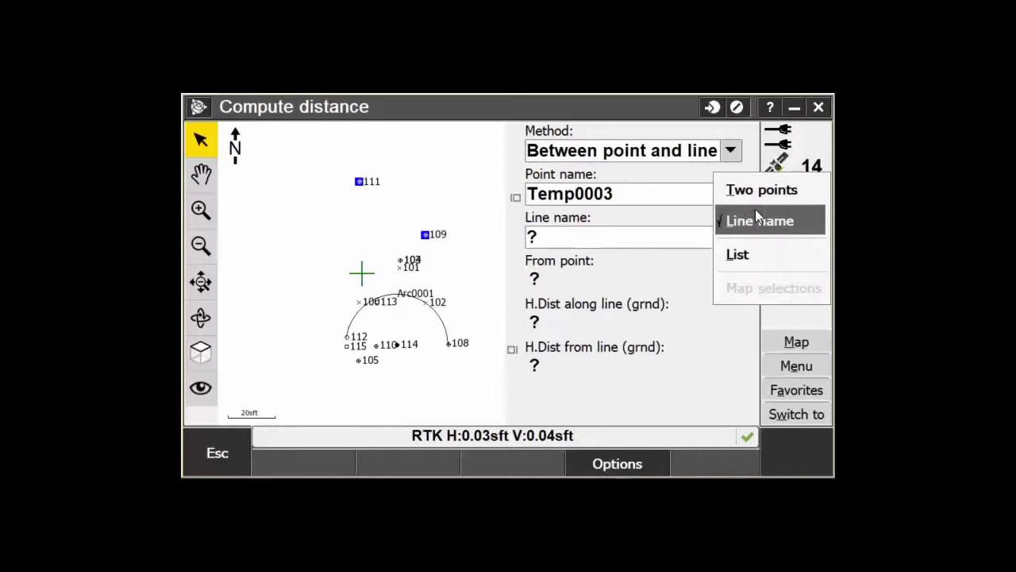
left_click(759, 200)
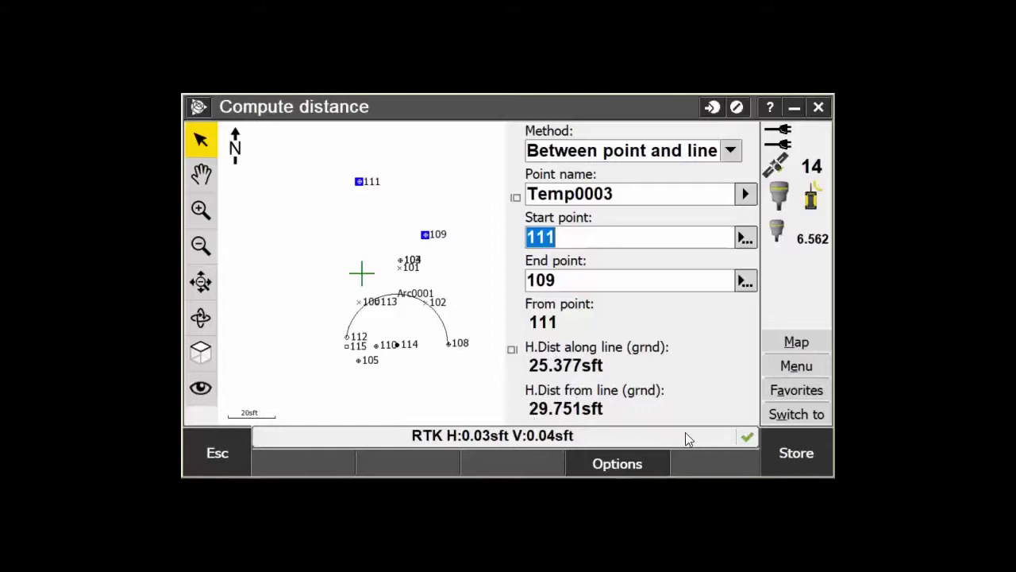
left_click(794, 453)
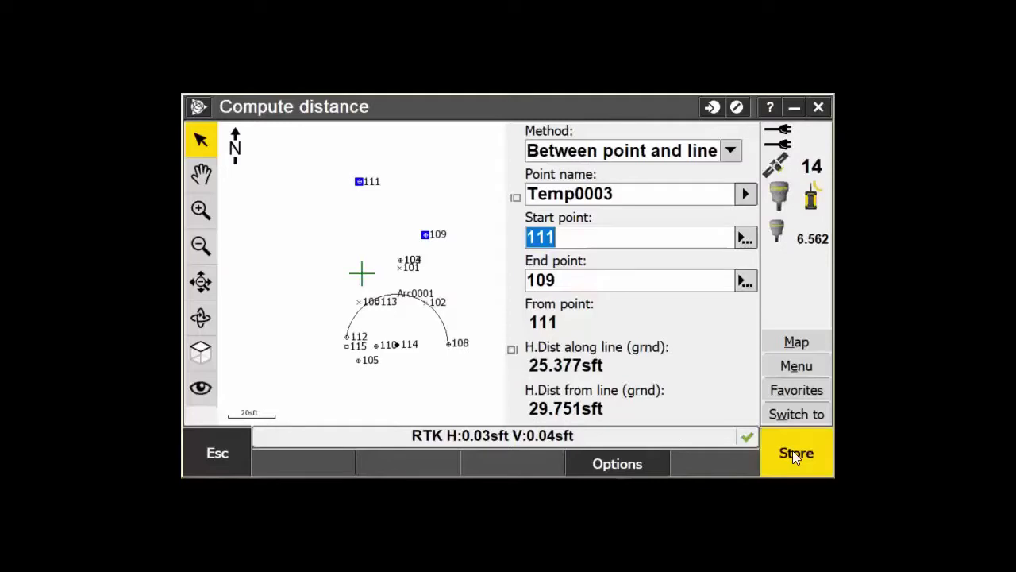
Step: Leave Compute distance and view the point-to-line distance record in Review job
left_click(234, 443)
left_click(327, 219)
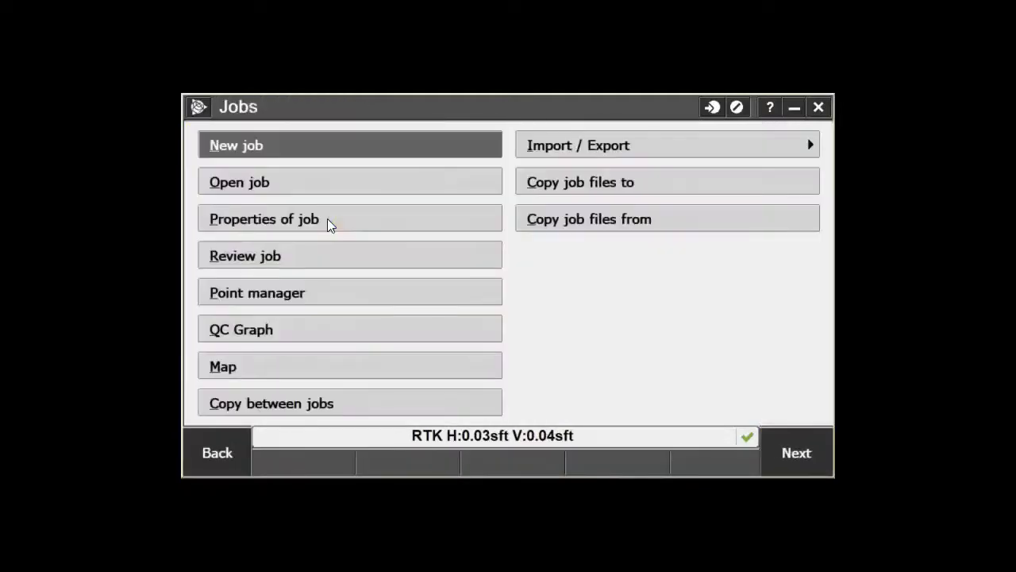
left_click(306, 255)
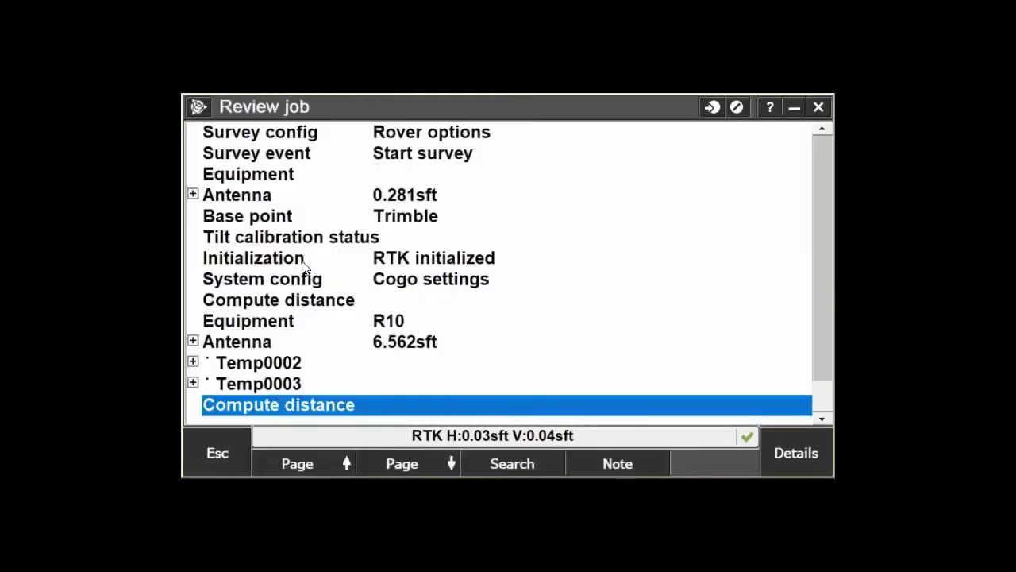
left_click(274, 406)
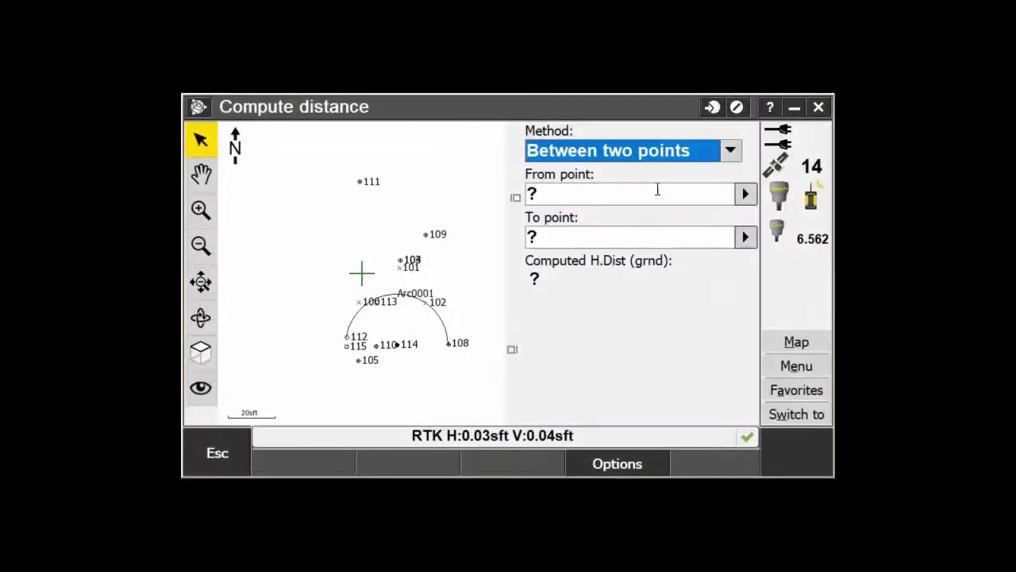
Step: Store a Between point and arc distance from 111 to Arc0001 (25.924sft along, -49.536sft from arc)
left_click(686, 155)
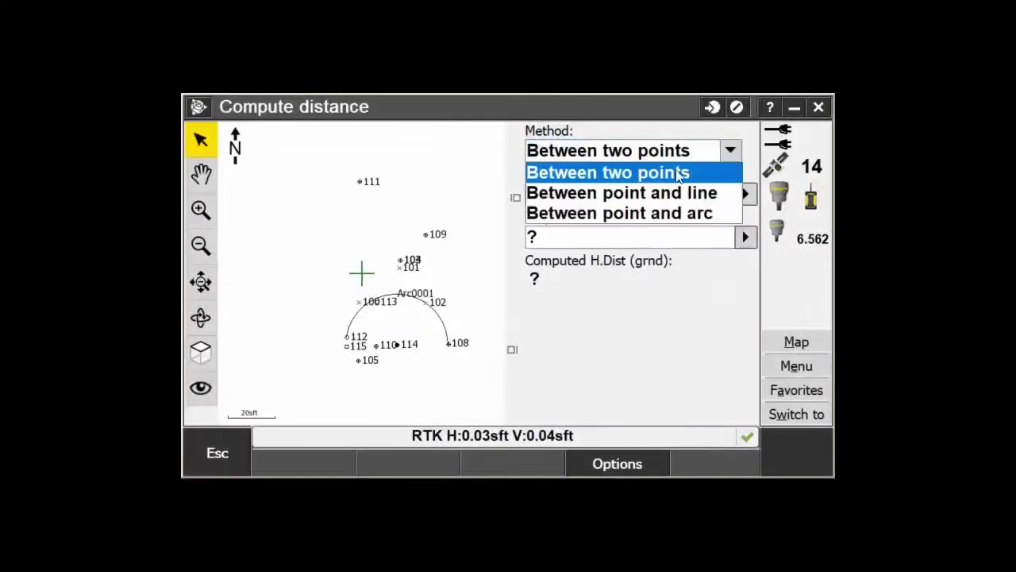
left_click(661, 216)
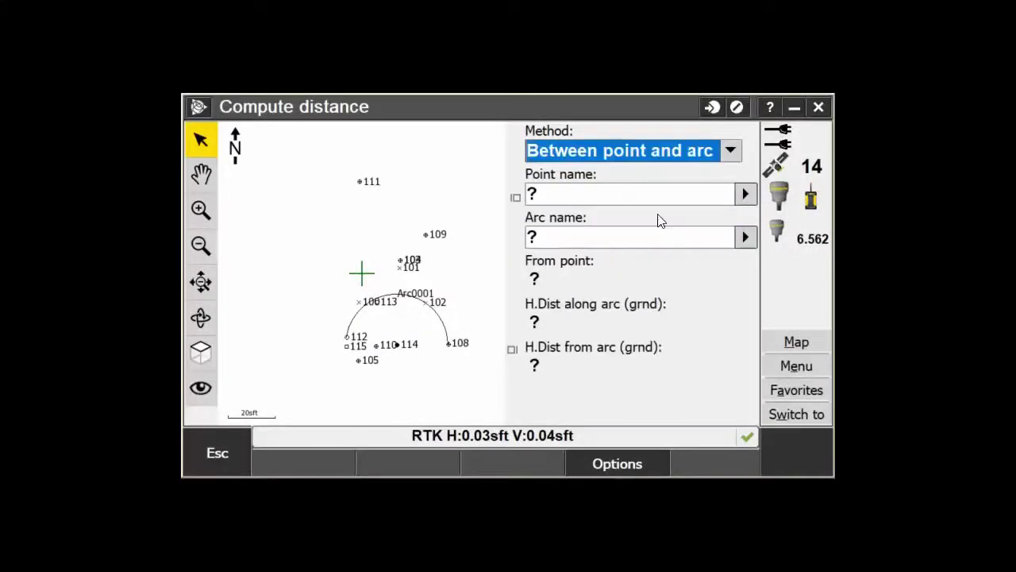
left_click(601, 199)
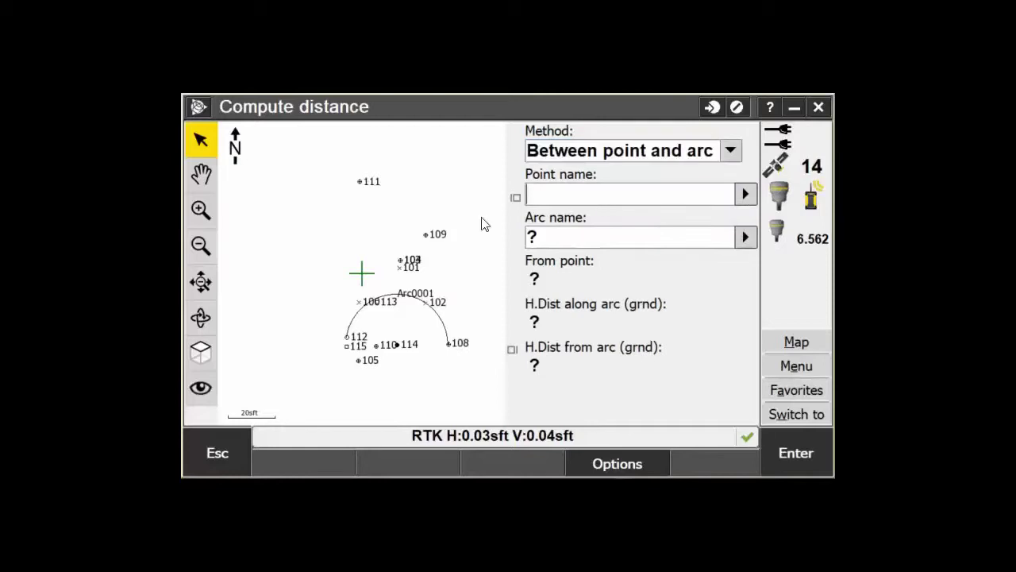
left_click(361, 183)
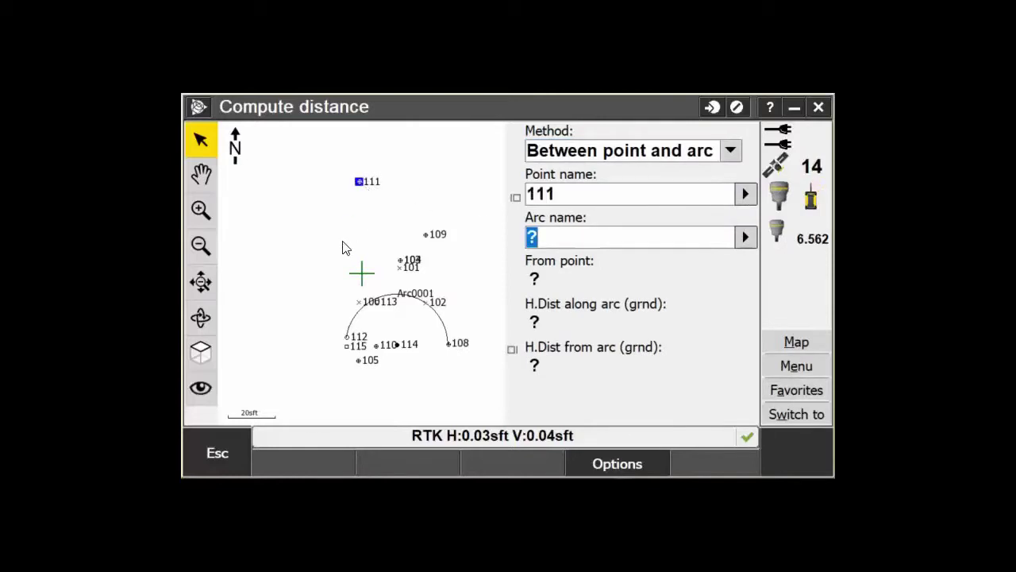
left_click(356, 321)
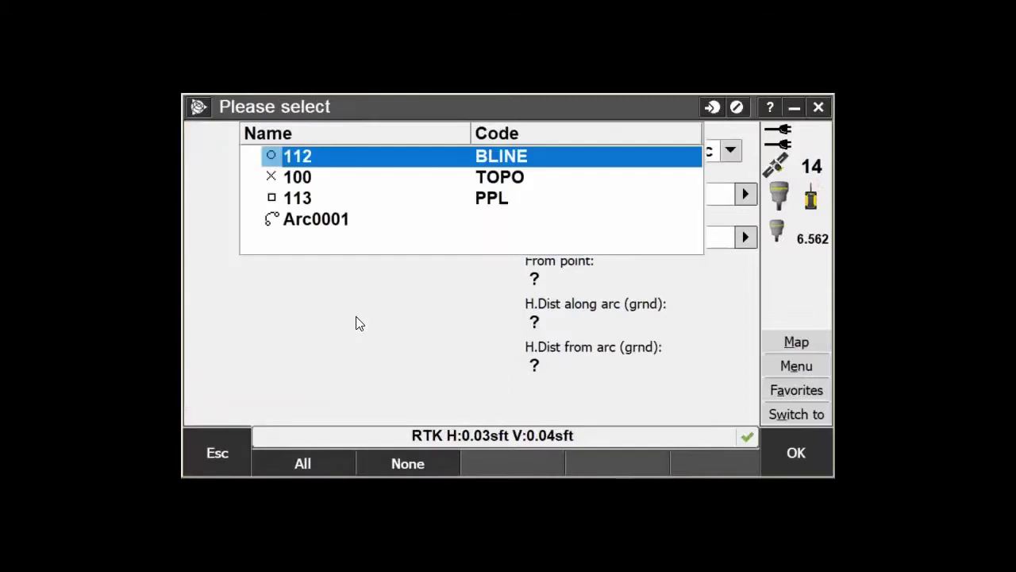
left_click(261, 223)
left_click(794, 452)
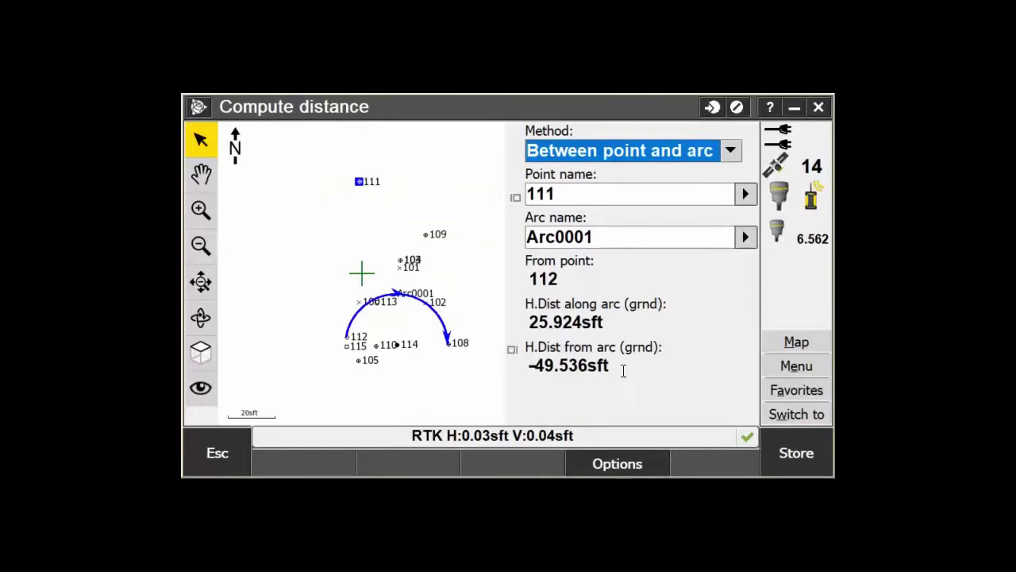
left_click(796, 460)
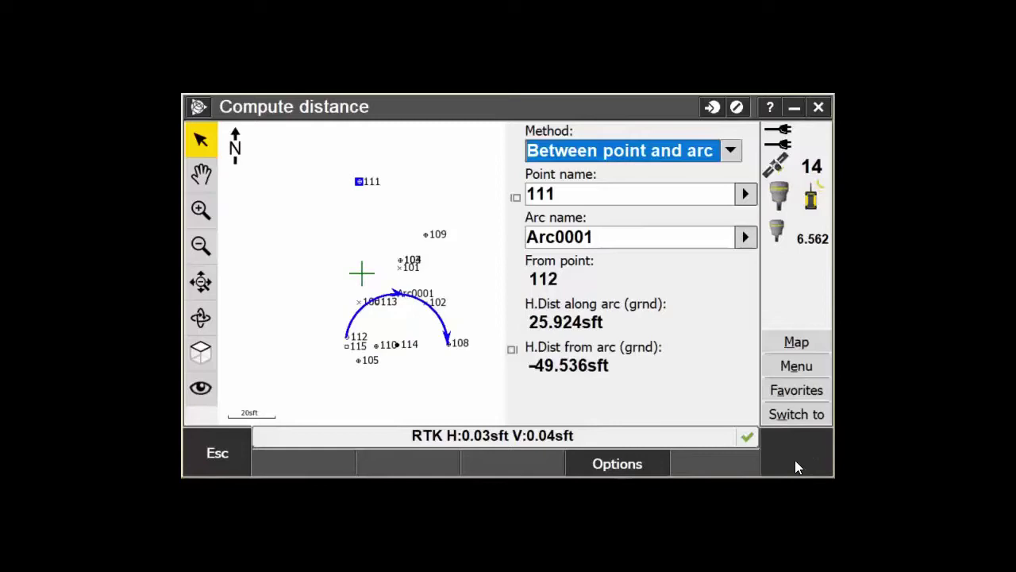
Step: Leave Compute distance and view the 111-to-Arc0001 distance record in Review job
left_click(218, 452)
left_click(354, 233)
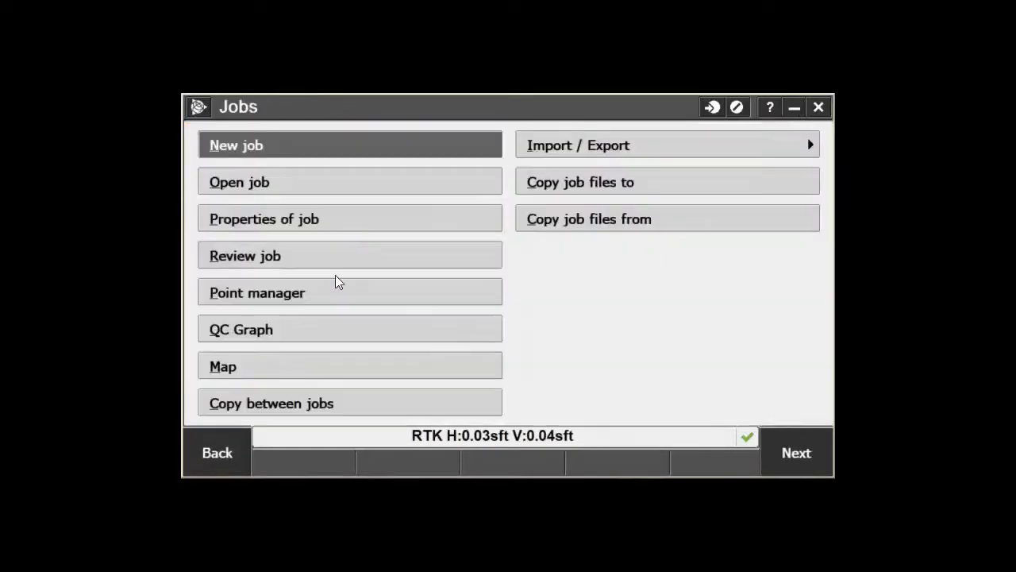
left_click(287, 265)
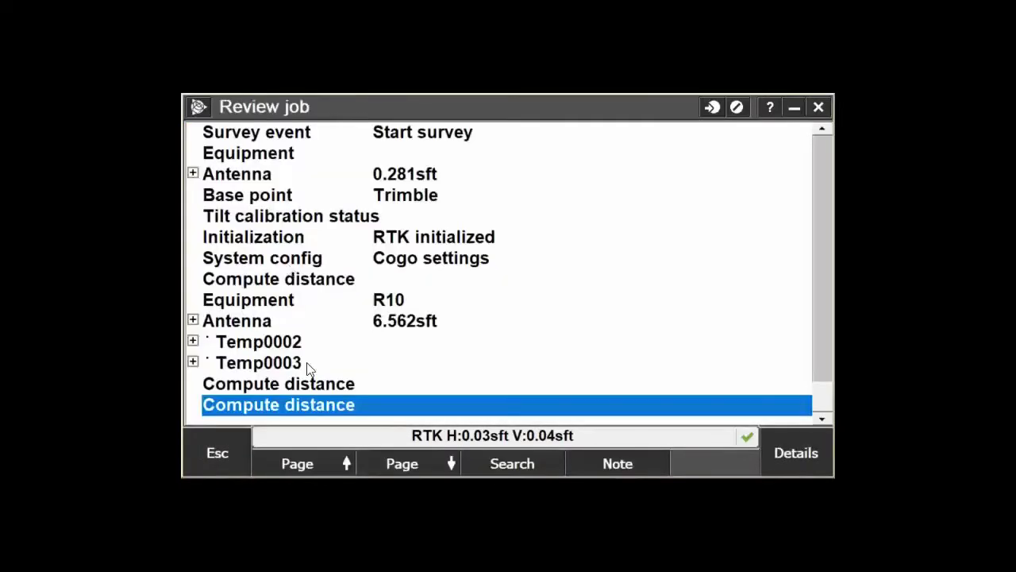
left_click(292, 406)
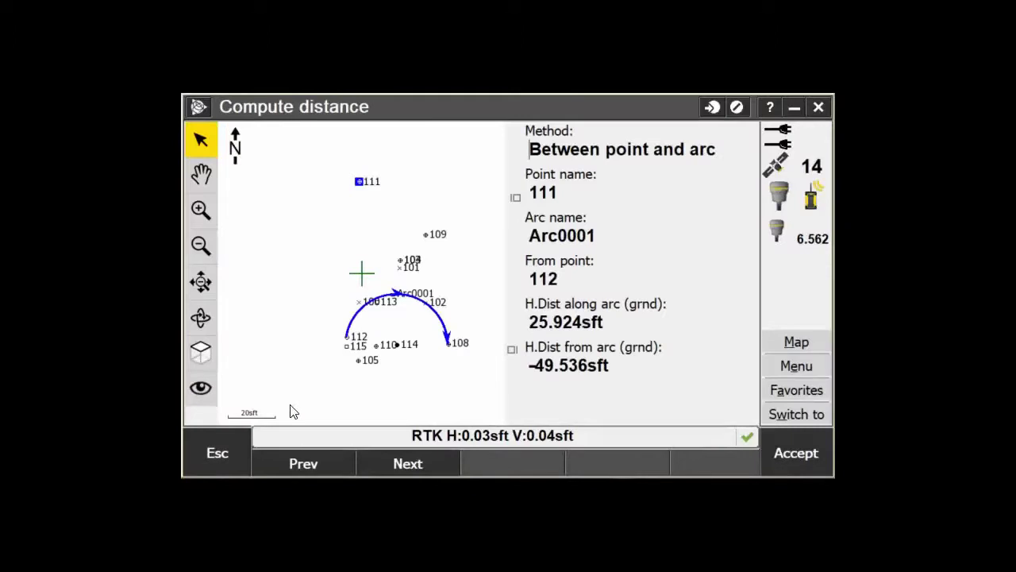